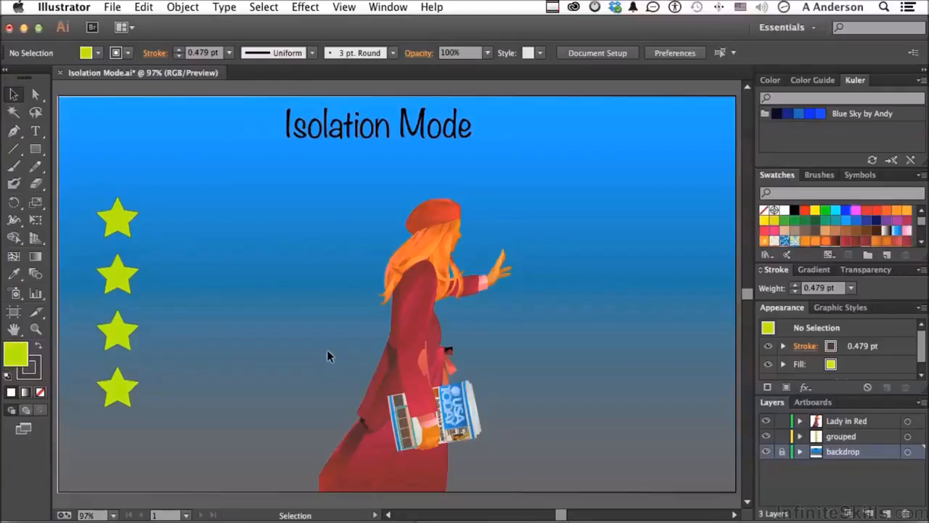
Try moving only the top star of the grouped stars with the Direct Selection tool, and undo the move
{"action": "left_click", "coordinate": [124, 222]}
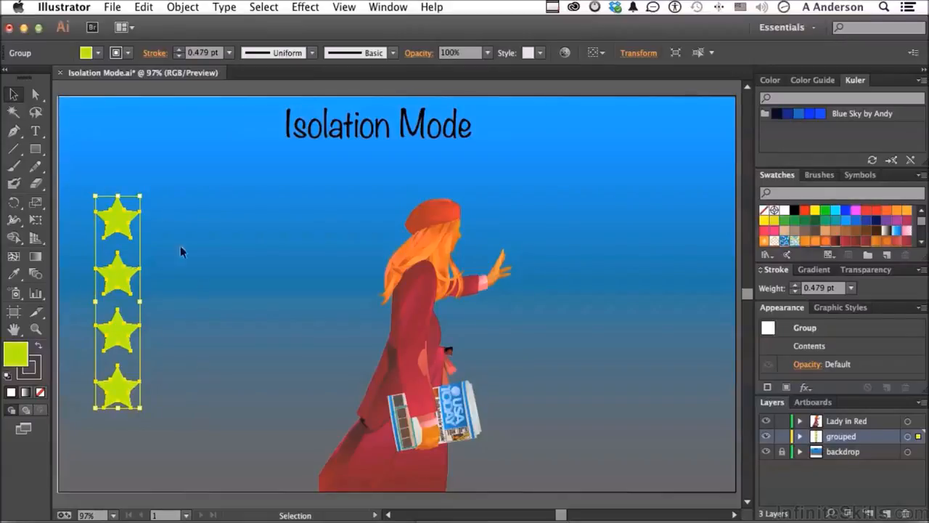
{"action": "left_click", "coordinate": [136, 163]}
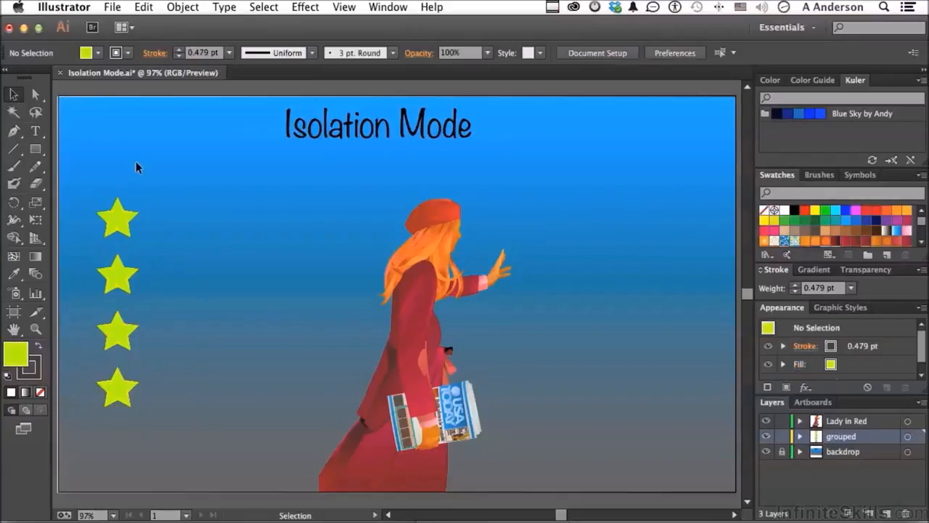
{"action": "left_click", "coordinate": [38, 96]}
{"action": "left_click", "coordinate": [118, 223]}
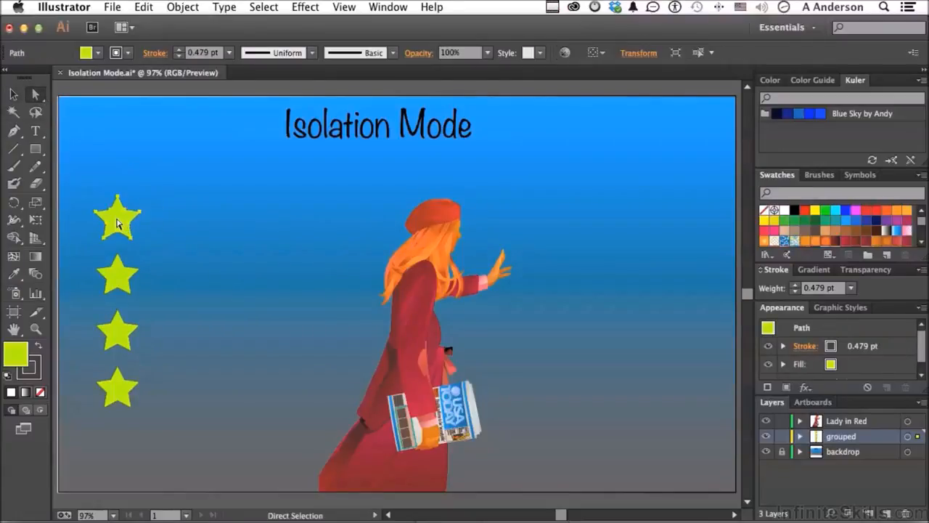
{"action": "left_click_drag", "start_coordinate": [118, 223], "coordinate": [139, 218]}
{"action": "key", "text": "super+z"}
{"action": "left_click", "coordinate": [14, 96]}
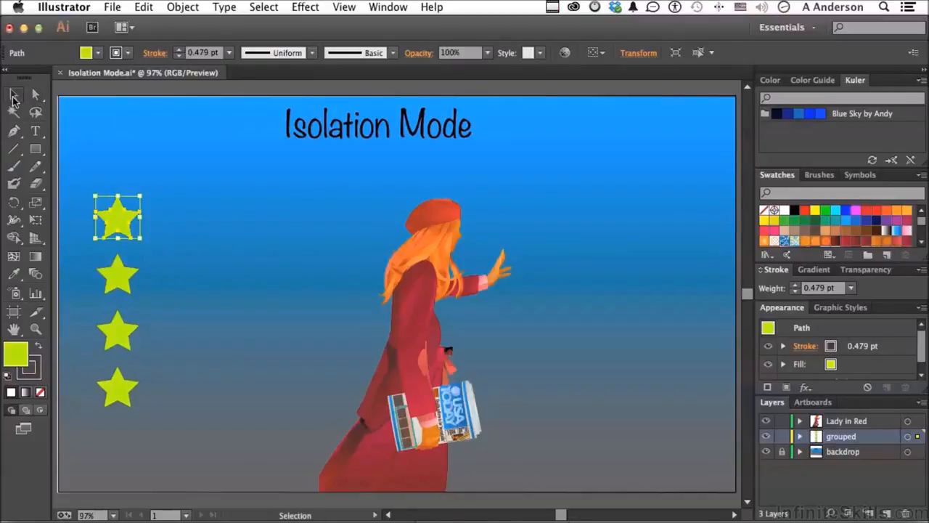
{"action": "left_click", "coordinate": [173, 223]}
Enter isolation mode on the group of four stars
{"action": "left_click", "coordinate": [115, 219]}
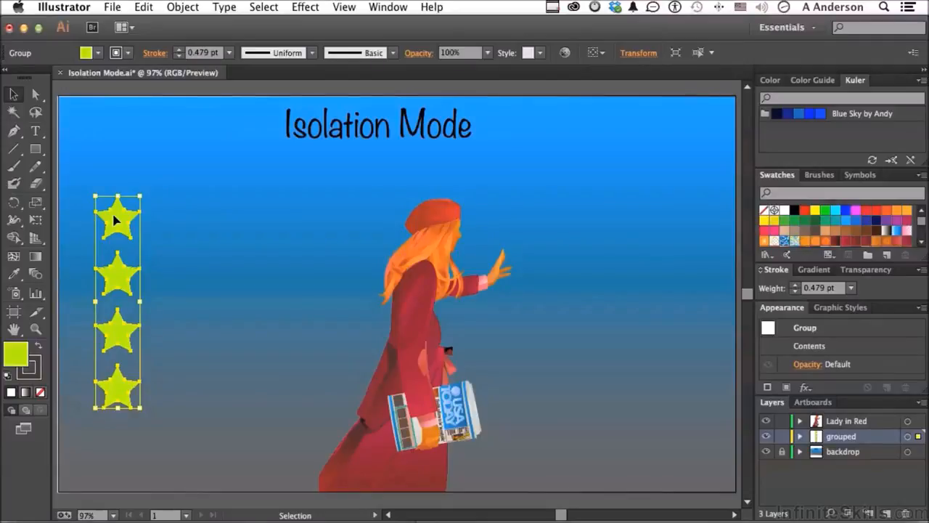
{"action": "left_click", "coordinate": [170, 225]}
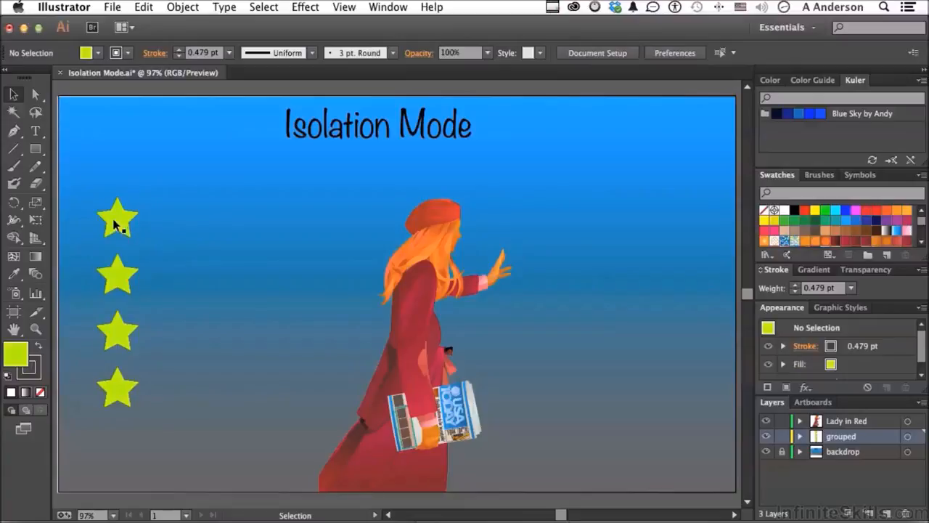
{"action": "left_click", "coordinate": [114, 226]}
{"action": "double_click", "coordinate": [114, 226]}
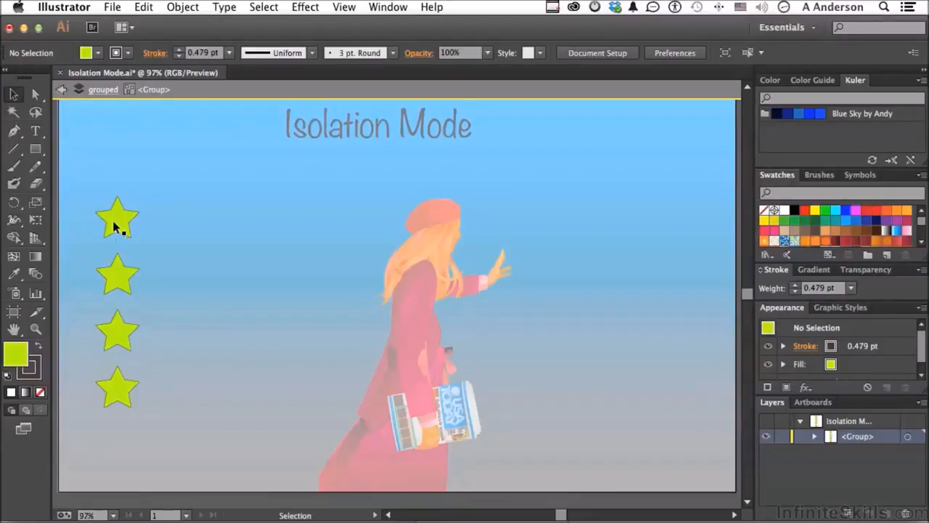
Offset the four isolated stars individually, moving the middle two to the right and the top and bottom ones slightly left
{"action": "left_click", "coordinate": [122, 279]}
{"action": "left_click_drag", "start_coordinate": [122, 279], "coordinate": [146, 273]}
{"action": "left_click_drag", "start_coordinate": [120, 336], "coordinate": [138, 348]}
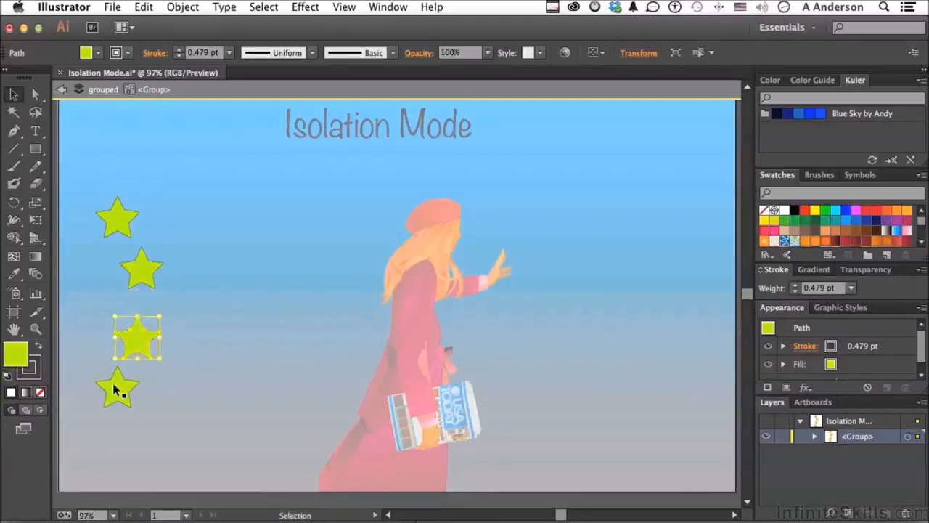
{"action": "left_click_drag", "start_coordinate": [112, 386], "coordinate": [105, 389]}
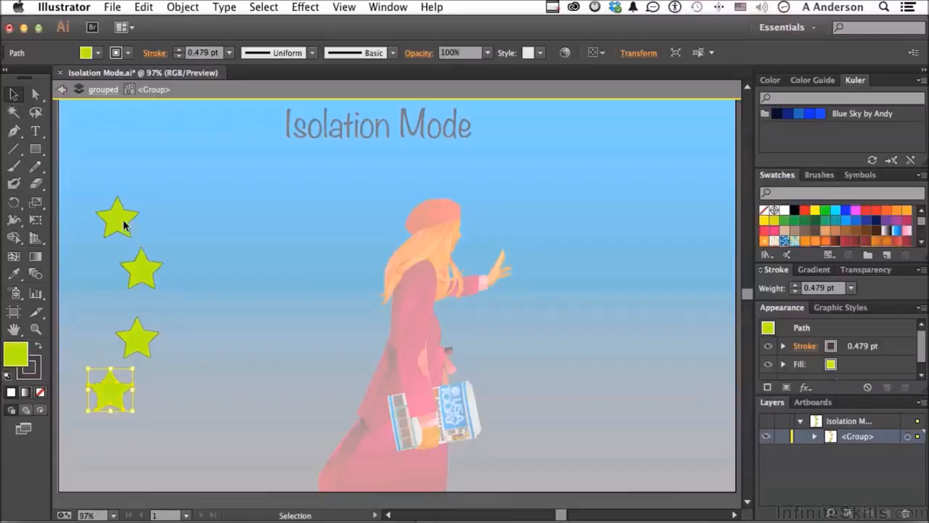
{"action": "left_click_drag", "start_coordinate": [124, 221], "coordinate": [120, 225]}
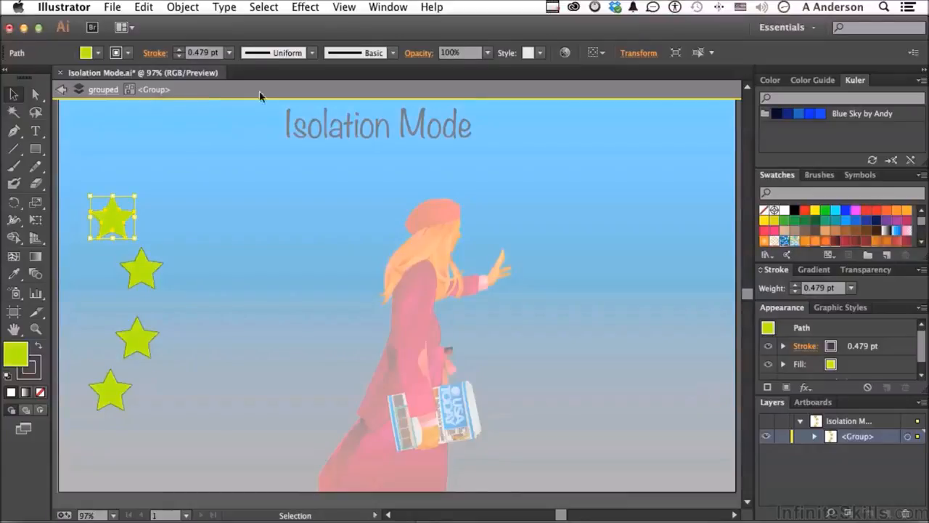
Isolate the second star's path inside the star group, and return to the group level of isolation
{"action": "left_click", "coordinate": [148, 276]}
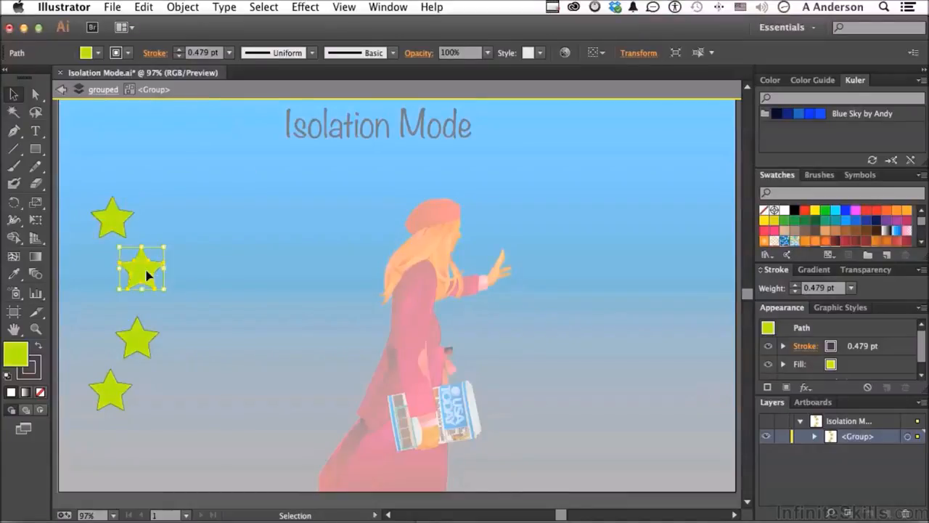
{"action": "double_click", "coordinate": [147, 276]}
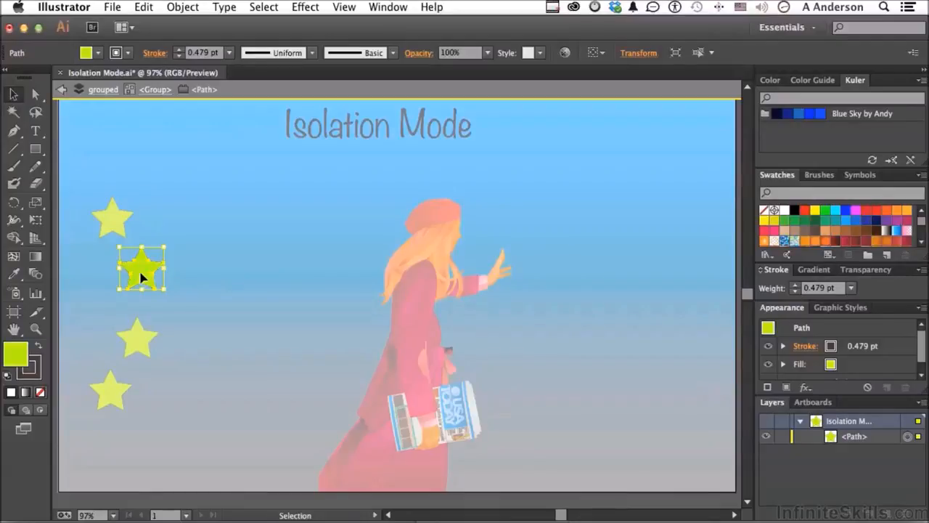
{"action": "left_click", "coordinate": [168, 147]}
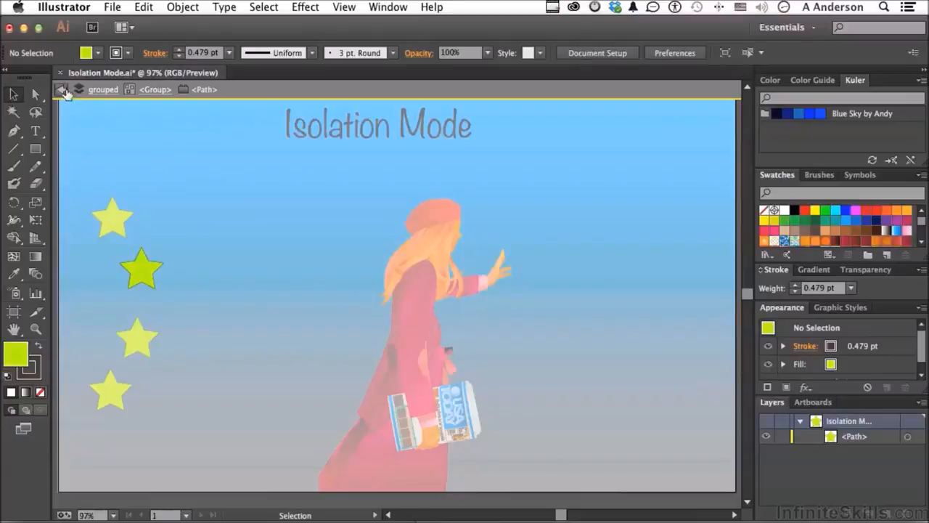
{"action": "left_click", "coordinate": [149, 89]}
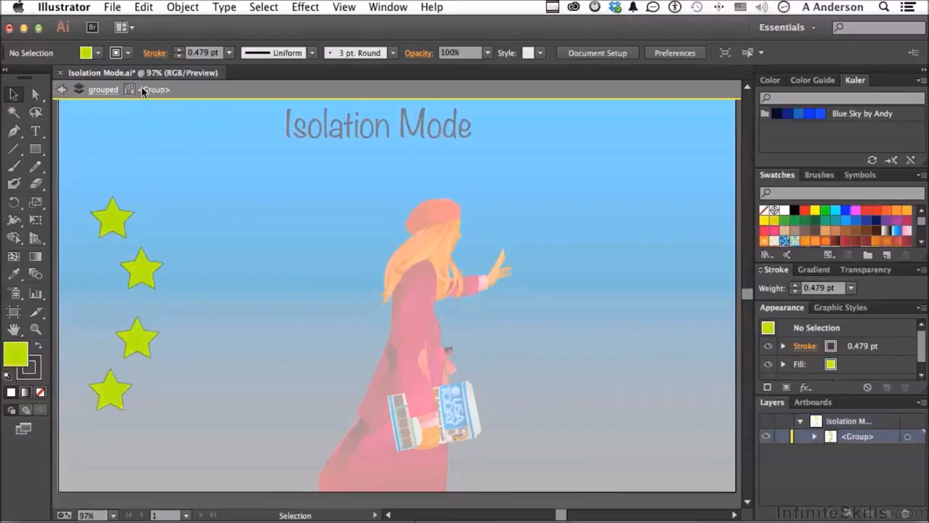
Exit isolation mode and move the whole star group slightly up and to the right
{"action": "left_click", "coordinate": [103, 89]}
{"action": "left_click", "coordinate": [62, 91]}
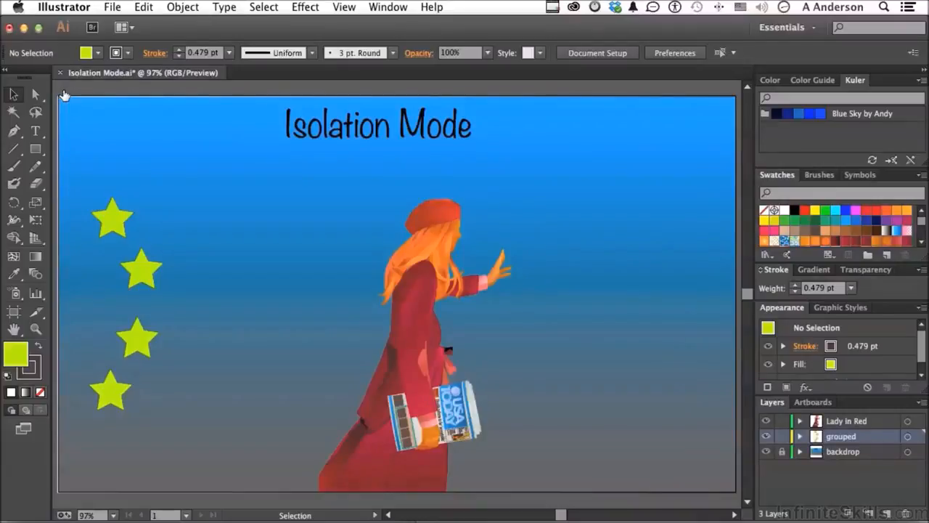
{"action": "left_click_drag", "start_coordinate": [136, 274], "coordinate": [158, 259]}
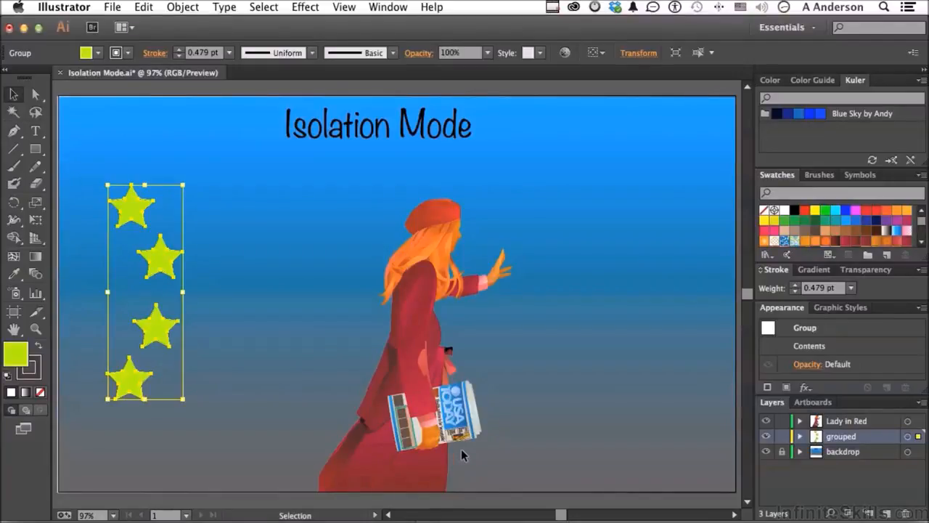
Select the sleeve path in the lady illustration with the Direct Selection tool, and deselect it
{"action": "left_click", "coordinate": [37, 96]}
{"action": "left_click_drag", "start_coordinate": [36, 96], "coordinate": [82, 97]}
{"action": "left_click", "coordinate": [448, 413]}
{"action": "left_click", "coordinate": [427, 408]}
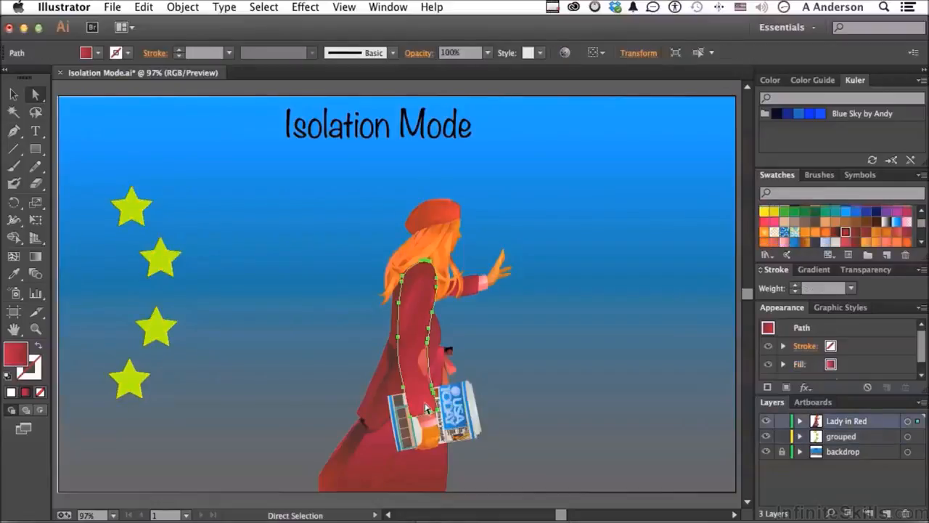
{"action": "left_click", "coordinate": [325, 328]}
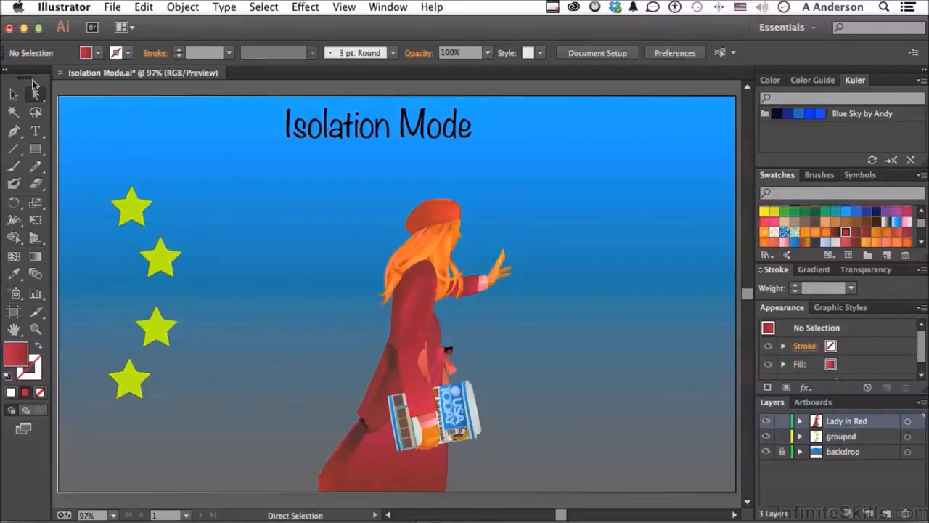
Expand the selection from one newspaper letter up to the entire newspaper with the Group Selection tool, and clear the selection
{"action": "left_click_drag", "start_coordinate": [36, 96], "coordinate": [98, 115]}
{"action": "left_click", "coordinate": [459, 413]}
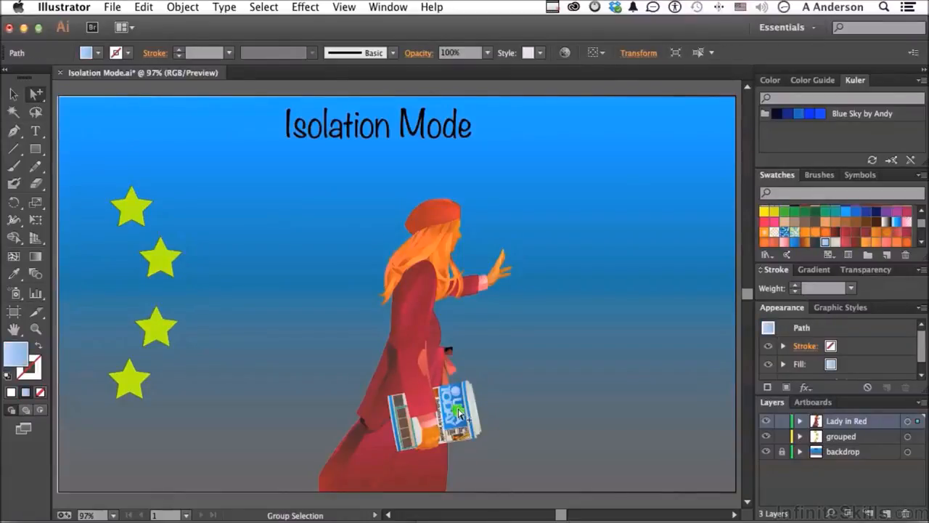
{"action": "left_click", "coordinate": [459, 413]}
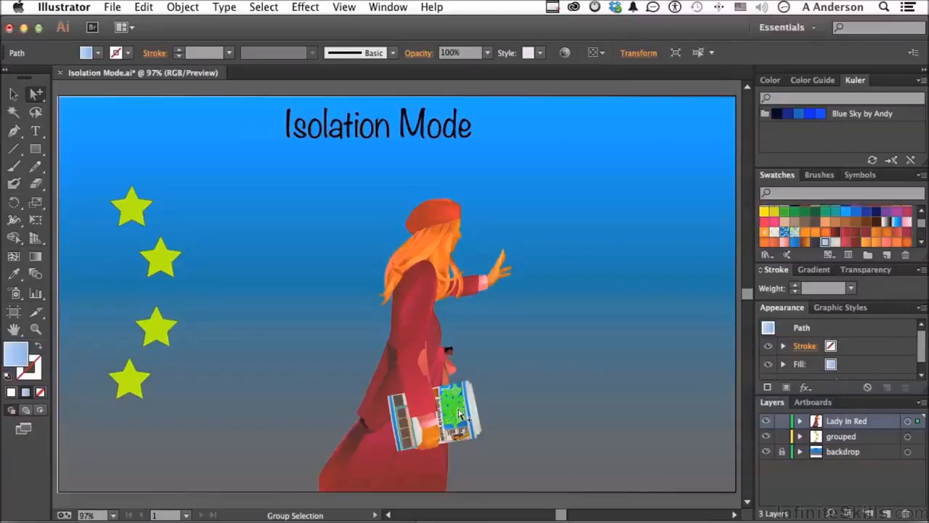
{"action": "left_click", "coordinate": [460, 415]}
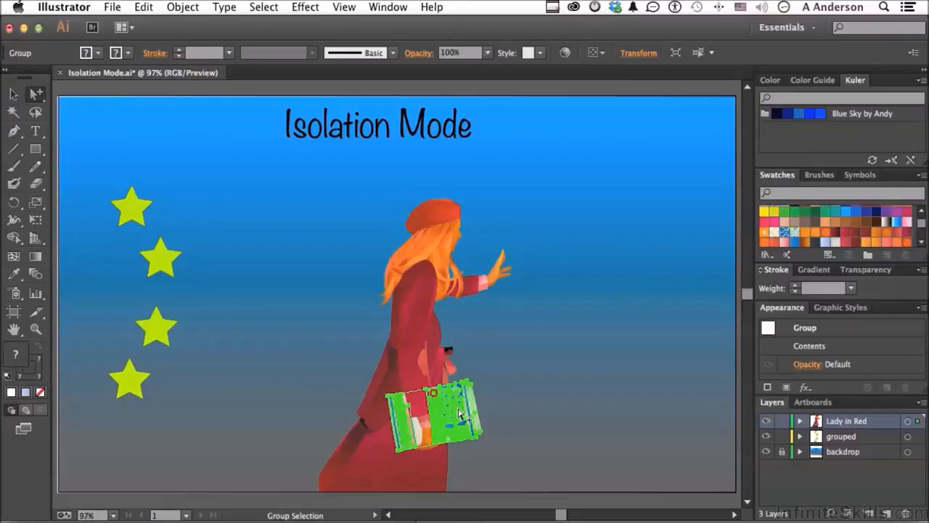
{"action": "left_click", "coordinate": [222, 192]}
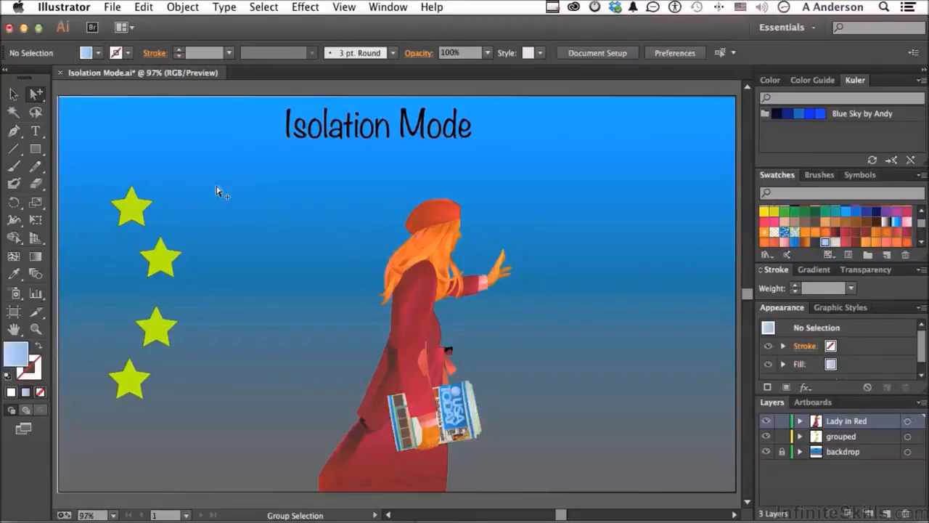
Isolate the lady illustration with the Selection tool and continue down to its nested newspaper group
{"action": "left_click", "coordinate": [14, 95]}
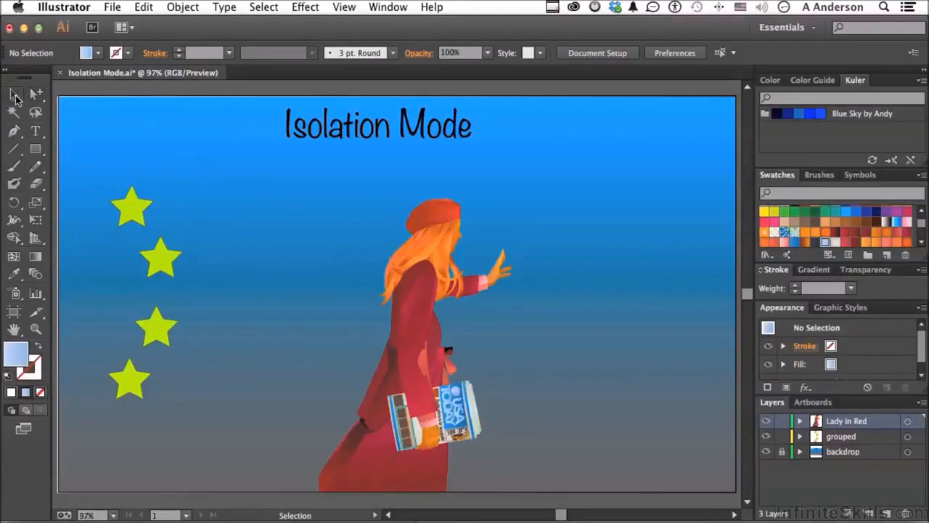
{"action": "left_click", "coordinate": [459, 411]}
{"action": "double_click", "coordinate": [459, 407]}
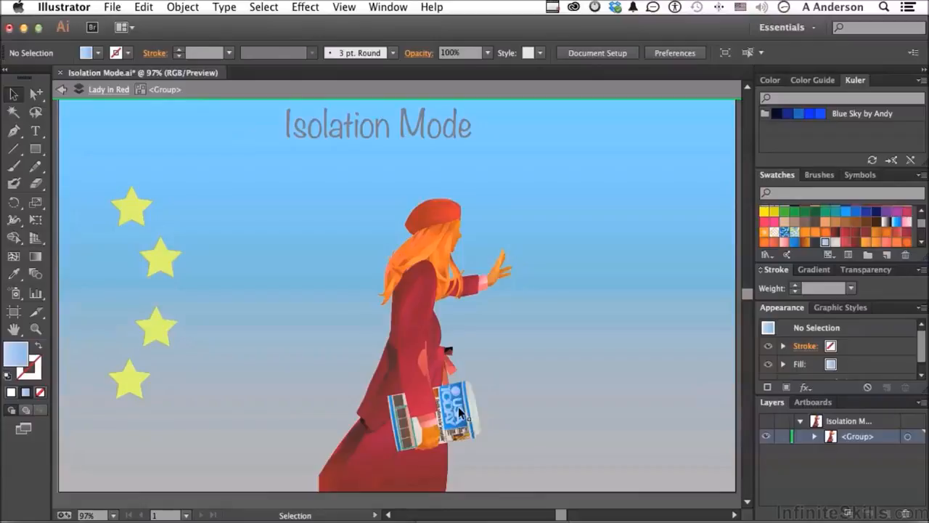
{"action": "double_click", "coordinate": [459, 406]}
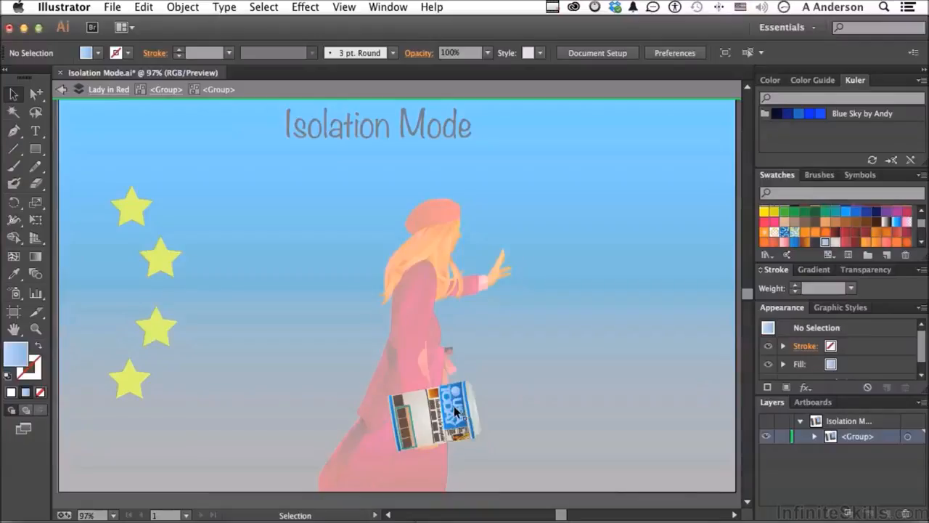
Select the isolated newspaper's title lettering, switch to its page background path, and exit isolation mode with nothing selected
{"action": "left_click", "coordinate": [453, 405]}
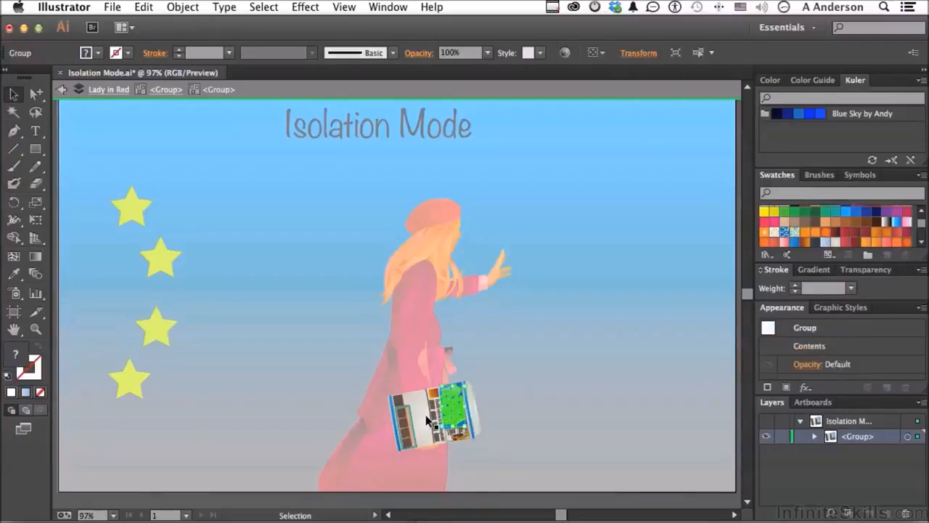
{"action": "left_click", "coordinate": [429, 420]}
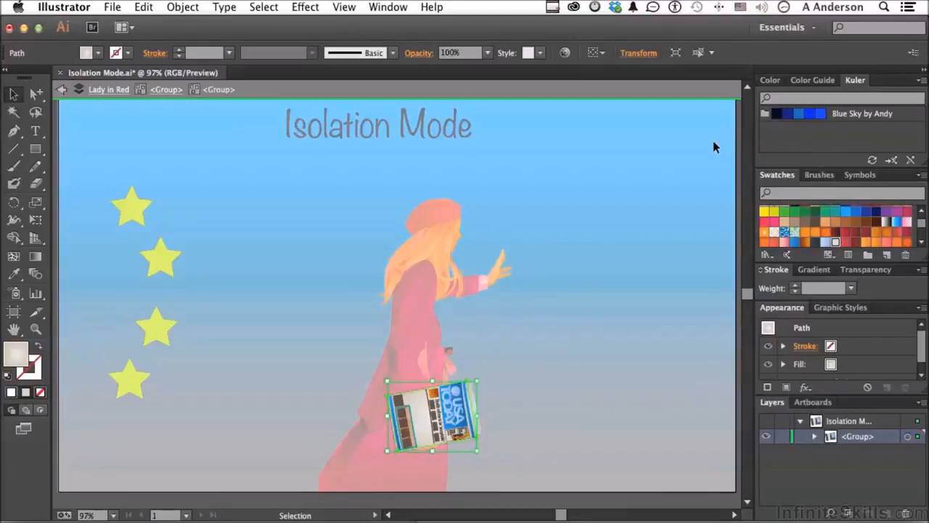
{"action": "key", "text": "Escape"}
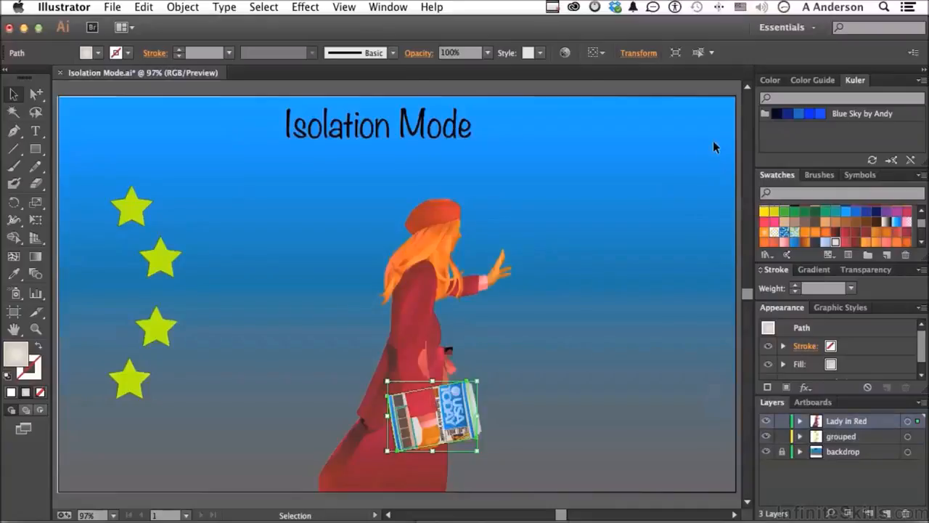
{"action": "left_click", "coordinate": [641, 164]}
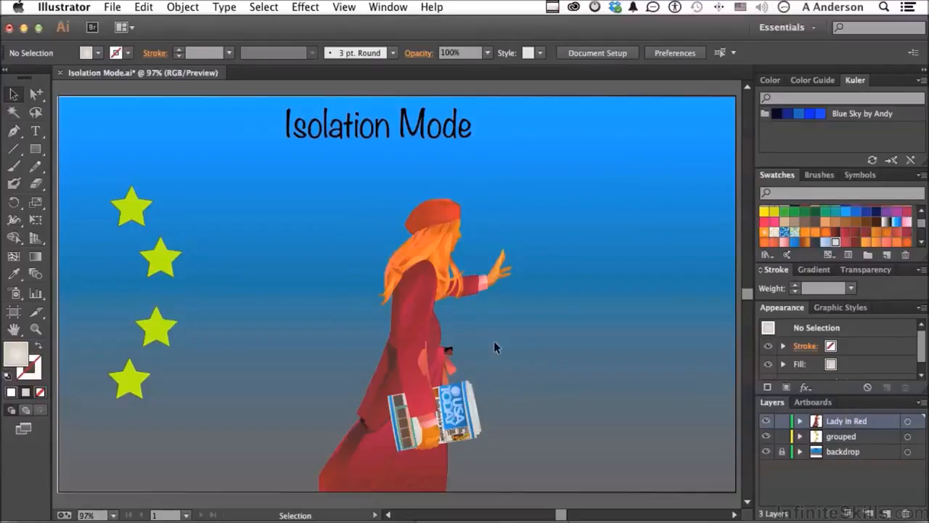
Isolate the hat group nested inside the lady illustration
{"action": "left_click", "coordinate": [430, 208]}
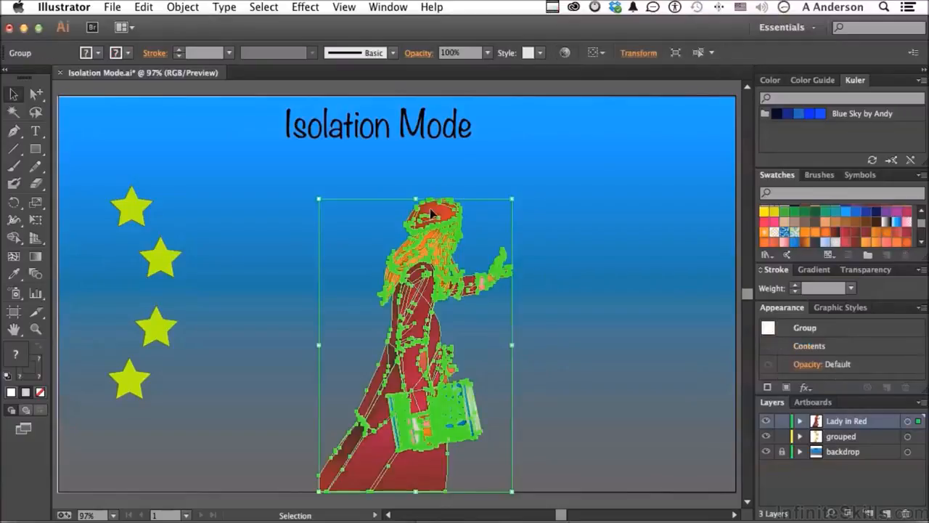
{"action": "double_click", "coordinate": [430, 208]}
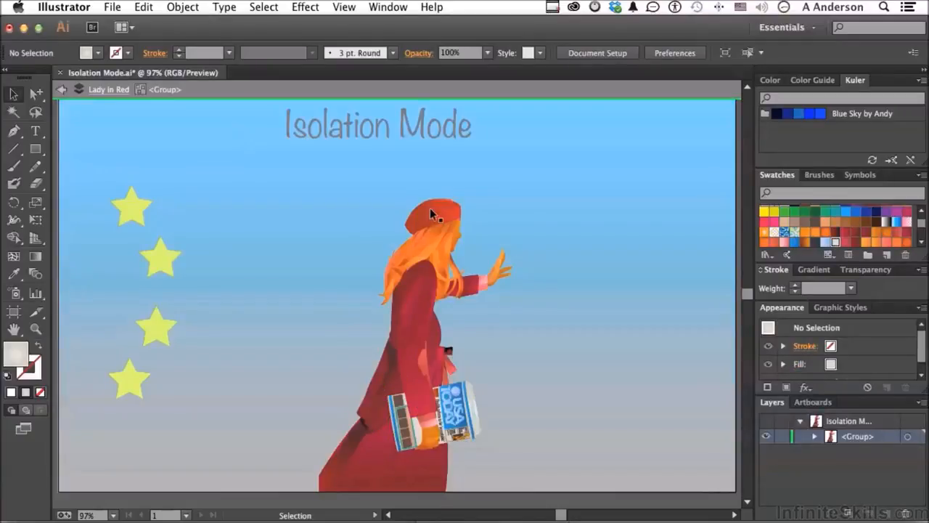
{"action": "double_click", "coordinate": [430, 208]}
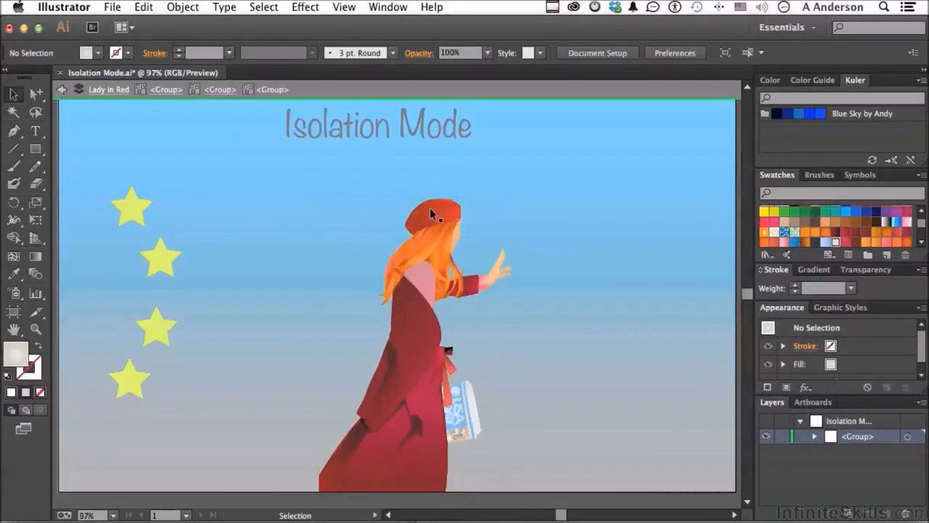
{"action": "double_click", "coordinate": [430, 208]}
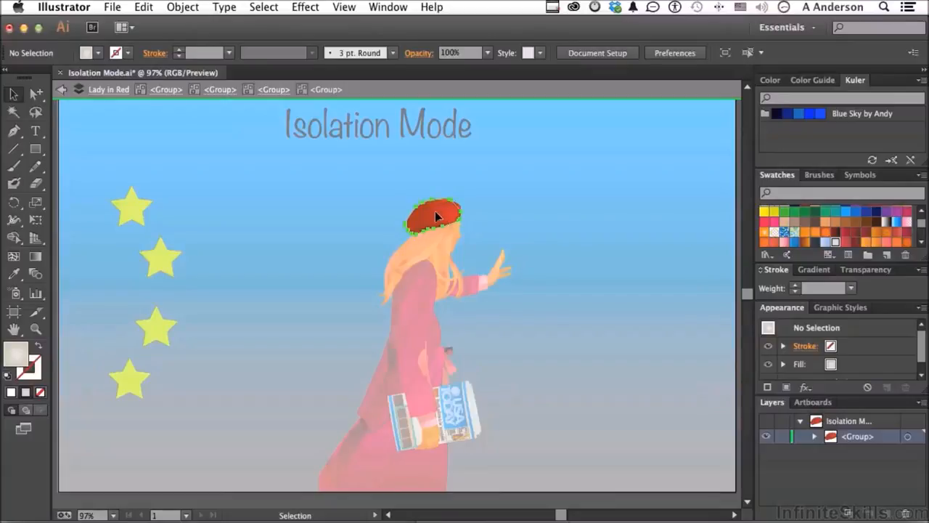
Fill the main shape of the isolated hat with the light brown swatch, exit isolation mode and deselect the shape
{"action": "left_click", "coordinate": [435, 210]}
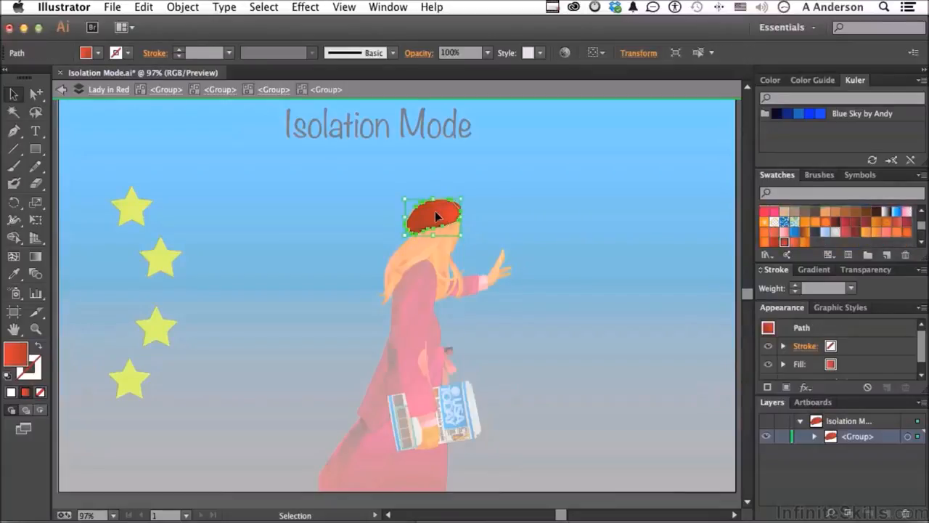
{"action": "left_click", "coordinate": [876, 233]}
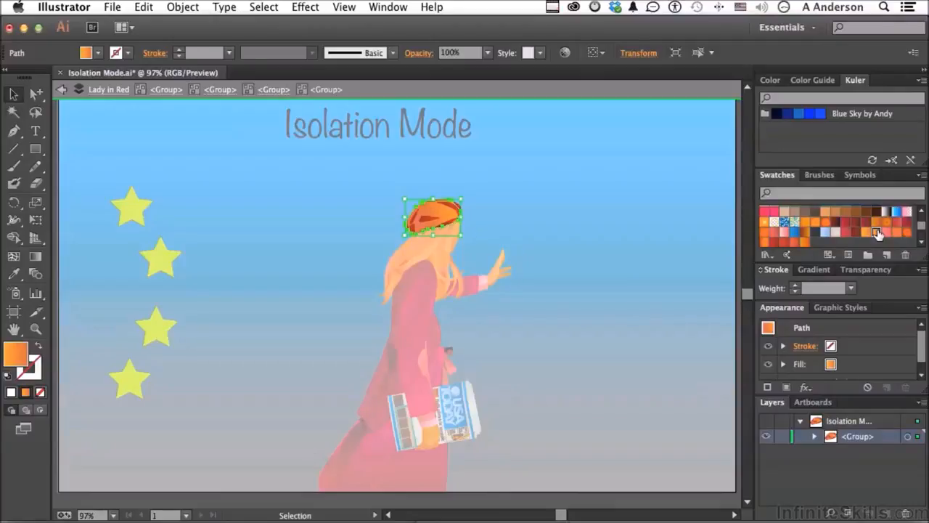
{"action": "left_click", "coordinate": [867, 212]}
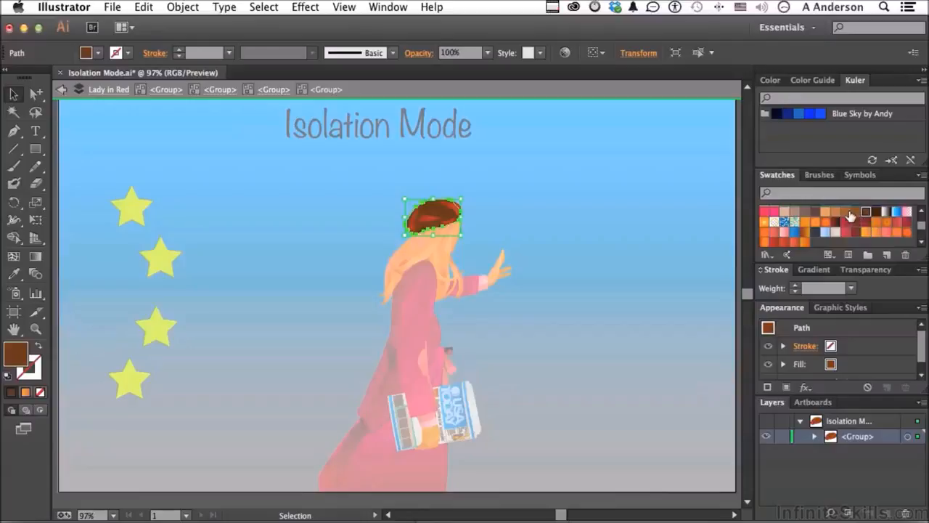
{"action": "left_click", "coordinate": [847, 213]}
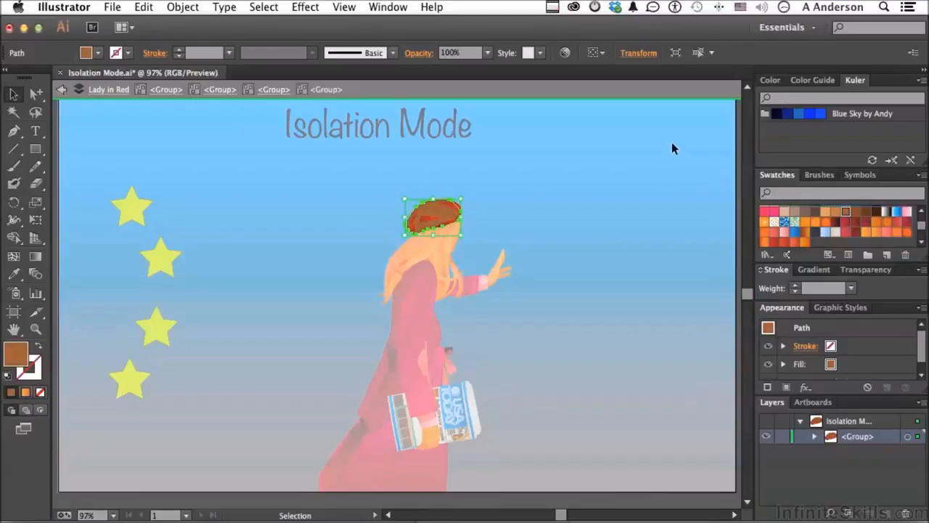
{"action": "key", "text": "Escape"}
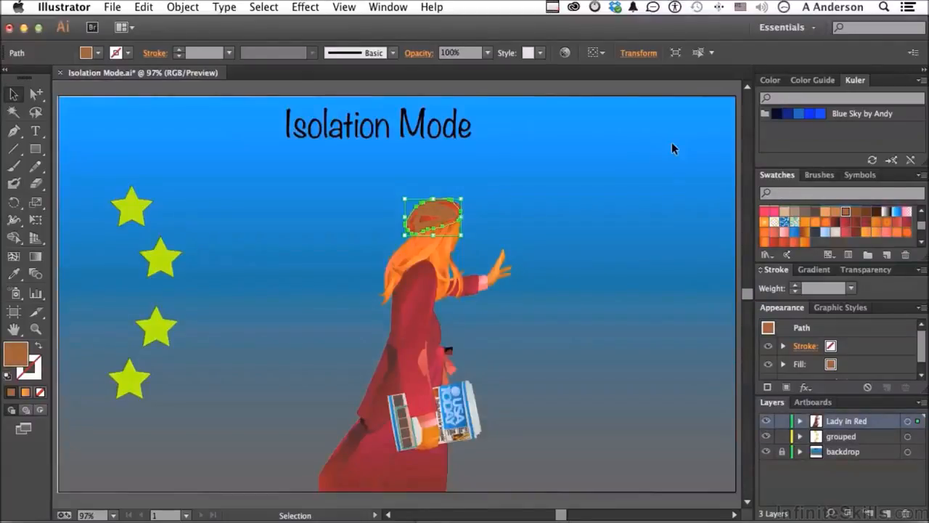
{"action": "left_click", "coordinate": [673, 148]}
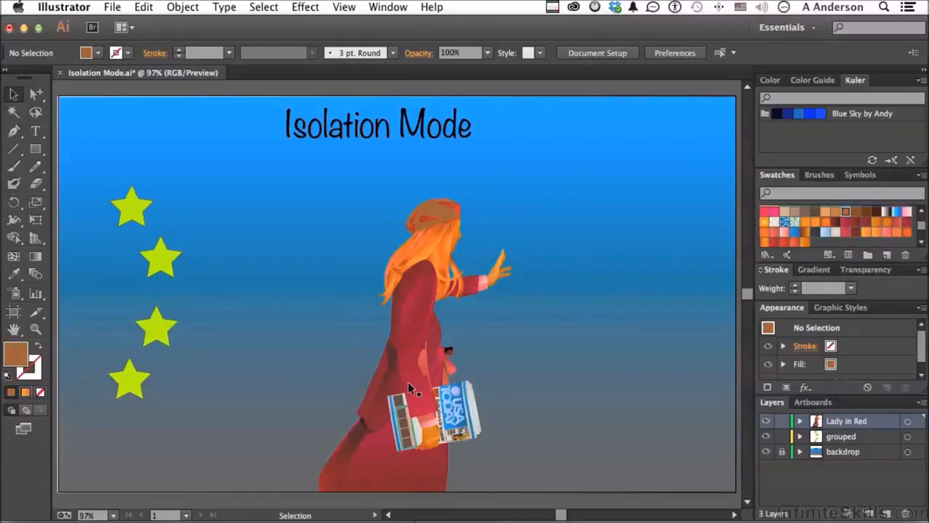
Select the whole group of four stars
{"action": "left_click", "coordinate": [161, 270]}
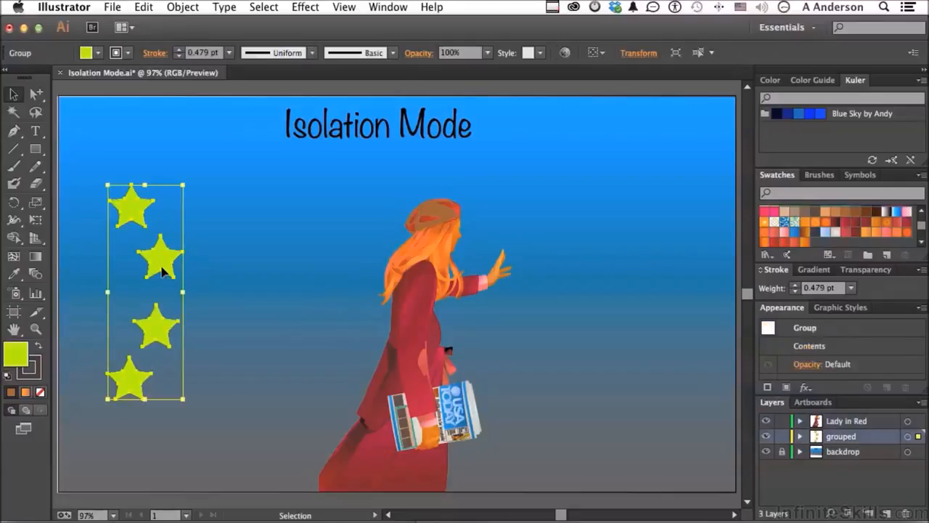